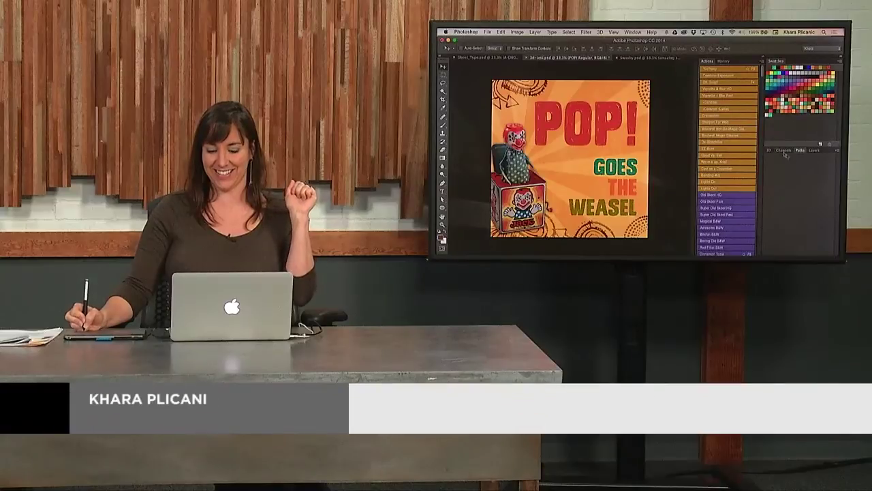
Step: Show the Layers panel listing the POP! Regular and POP! 3D layers
{"action": "left_click", "coordinate": [813, 150]}
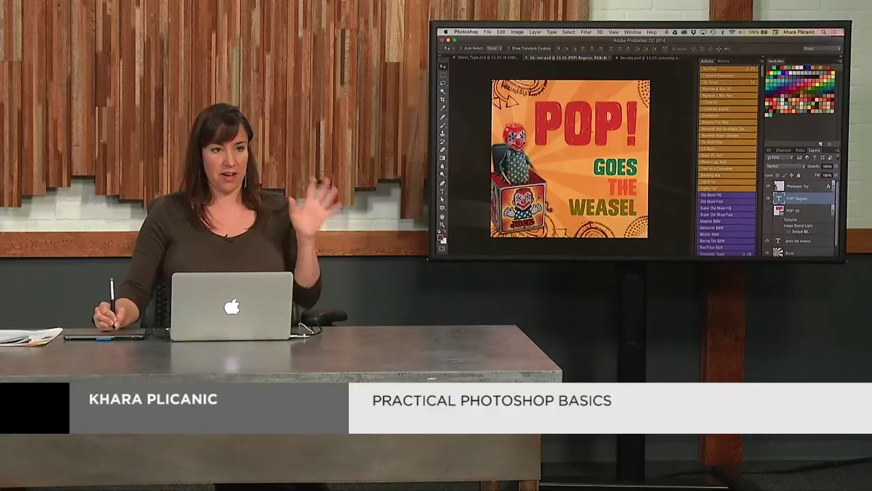
{"action": "left_click", "coordinate": [769, 199]}
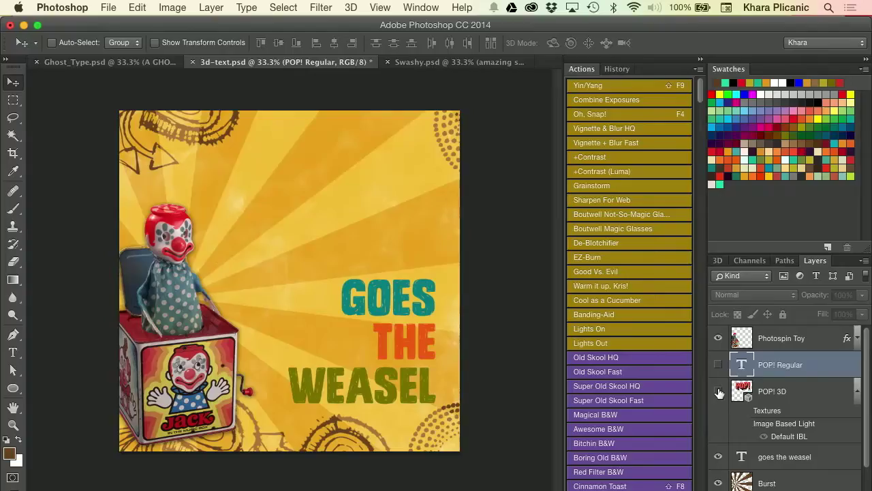
{"action": "left_click", "coordinate": [719, 392]}
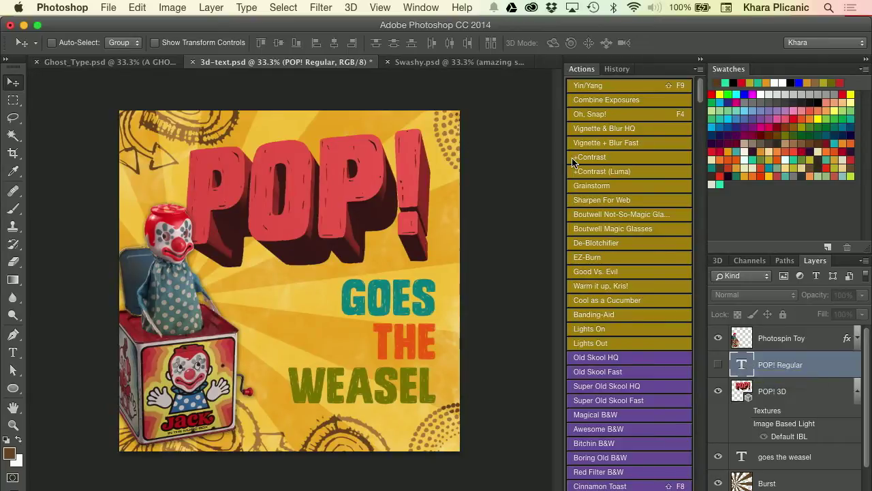
{"action": "left_click", "coordinate": [718, 393]}
{"action": "left_click", "coordinate": [718, 364]}
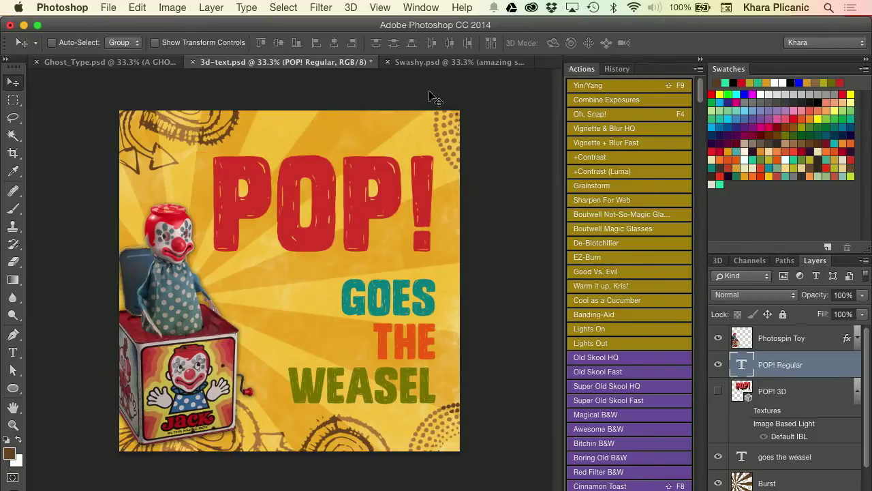
Step: Convert the red POP! Regular headline to extruded 3D text, staying out of the 3D workspace
{"action": "left_click", "coordinate": [14, 353]}
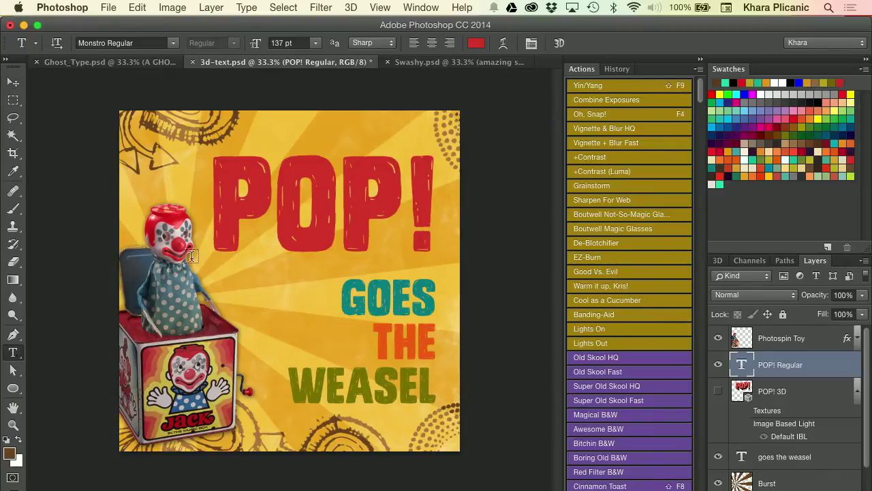
{"action": "left_click", "coordinate": [345, 193]}
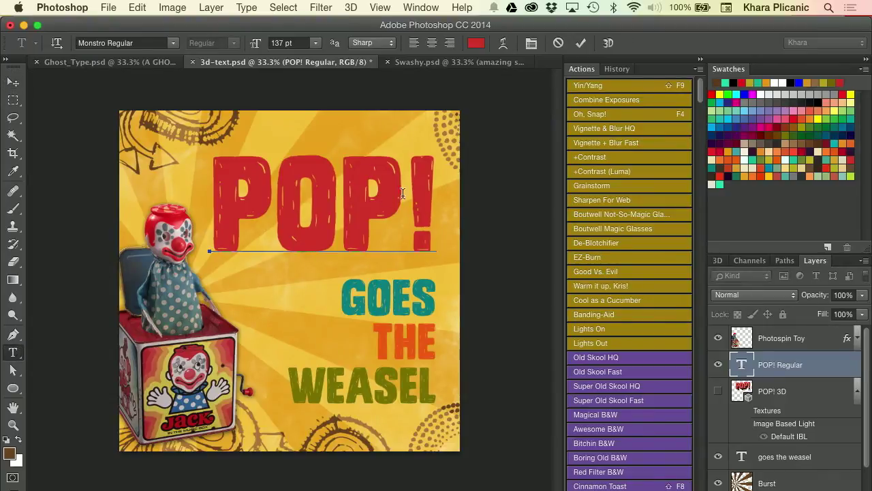
{"action": "left_click_drag", "start_coordinate": [404, 205], "coordinate": [286, 203]}
{"action": "left_click", "coordinate": [404, 205]}
{"action": "mouse_move", "coordinate": [404, 204]}
{"action": "left_mouse_down"}
{"action": "mouse_move", "coordinate": [305, 202]}
{"action": "mouse_move", "coordinate": [401, 205]}
{"action": "left_mouse_up"}
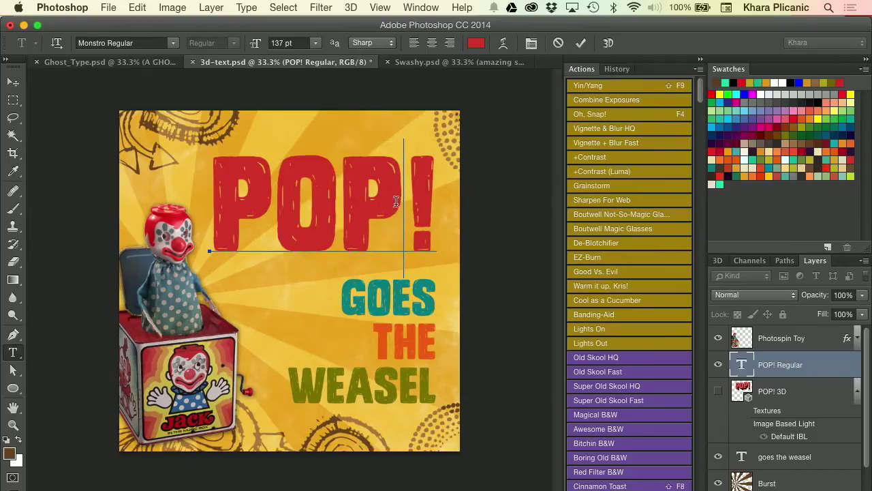
{"action": "left_click", "coordinate": [609, 44]}
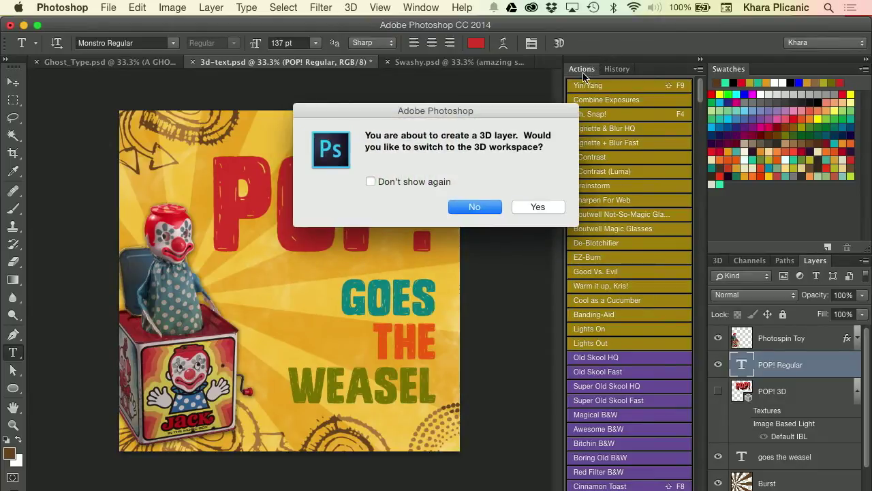
{"action": "left_click", "coordinate": [479, 207]}
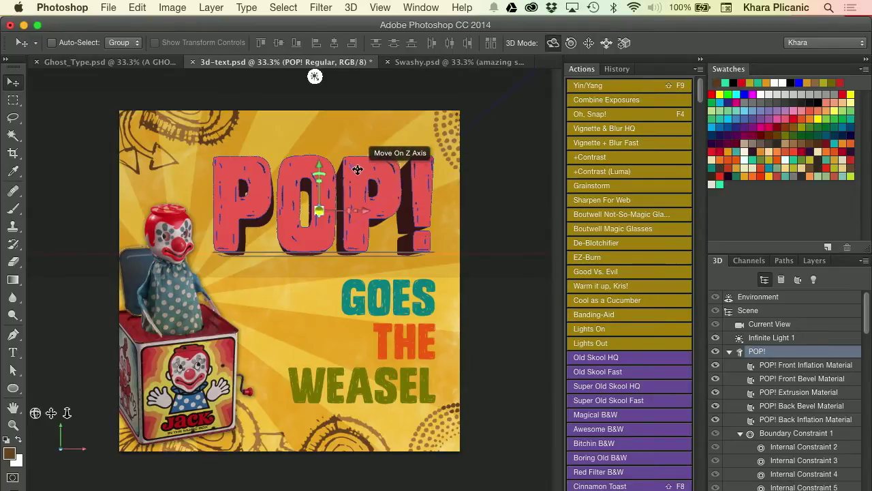
Step: Drag the POP! 3D text along its depth axis, bringing it forward and larger
{"action": "left_click_drag", "start_coordinate": [360, 174], "coordinate": [387, 175]}
{"action": "left_click", "coordinate": [314, 76]}
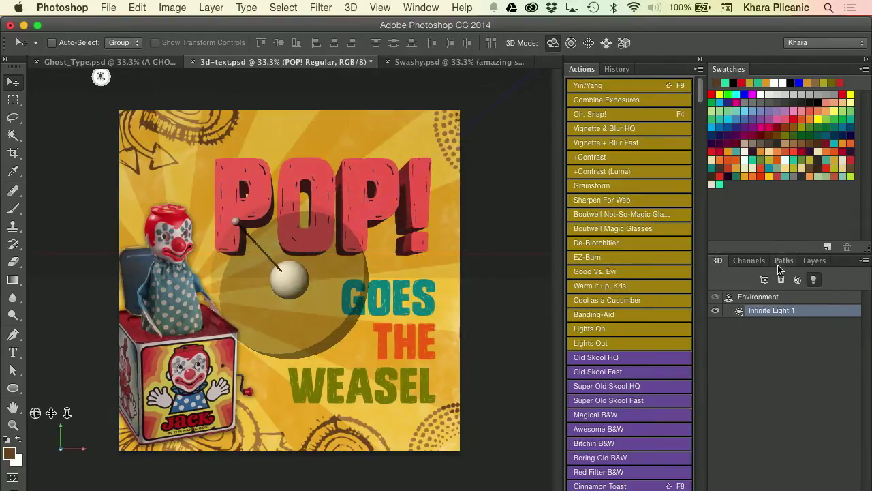
{"action": "left_click", "coordinate": [765, 279]}
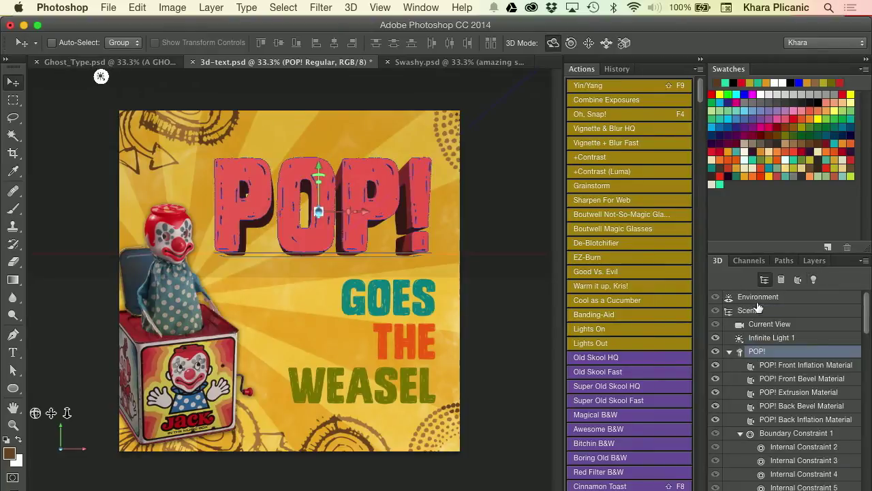
{"action": "left_click_drag", "start_coordinate": [355, 160], "coordinate": [335, 152]}
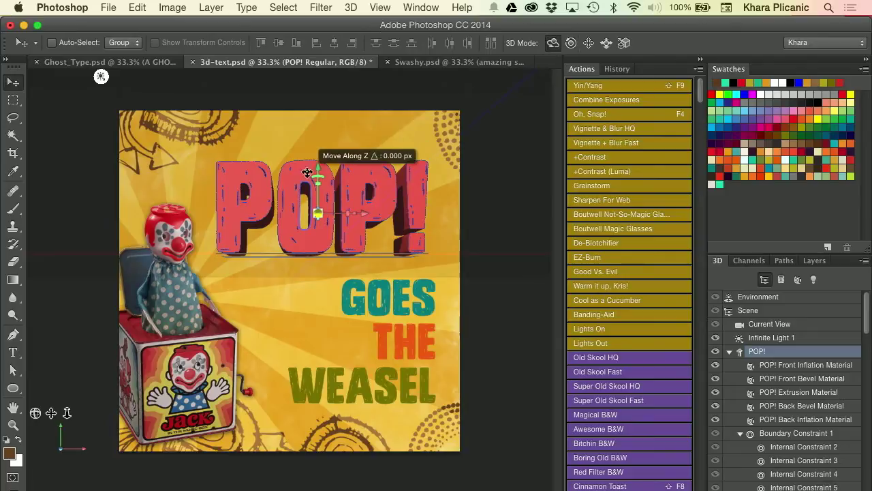
{"action": "left_click_drag", "start_coordinate": [317, 170], "coordinate": [294, 182]}
{"action": "left_click", "coordinate": [325, 183]}
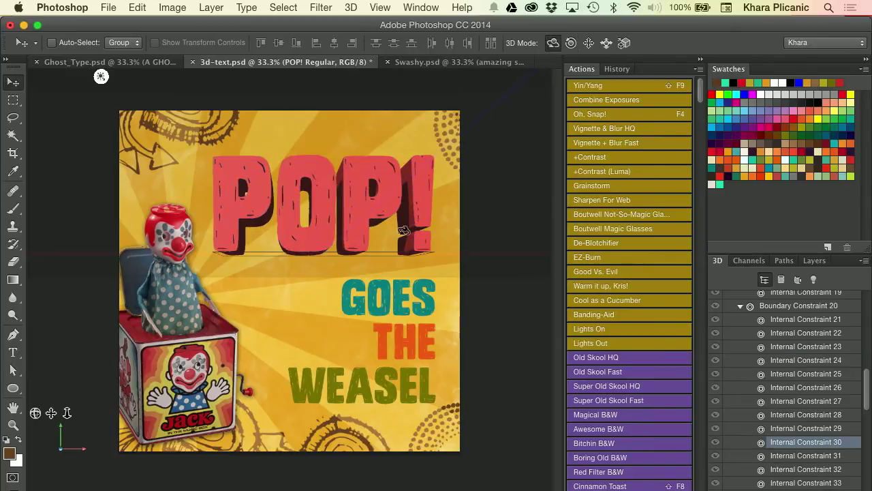
{"action": "left_click", "coordinate": [749, 260]}
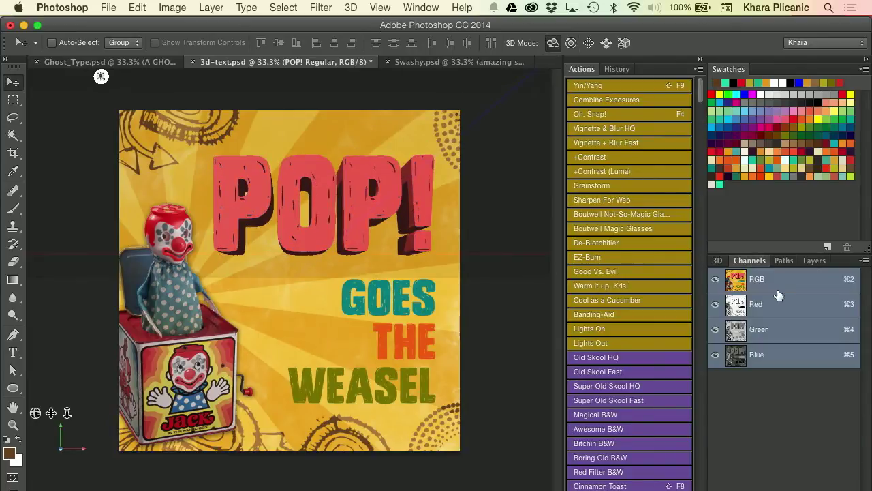
{"action": "left_click", "coordinate": [718, 260]}
Step: Select Environment, Current View and the POP! mesh, then nudge POP! along Z
{"action": "left_click_drag", "start_coordinate": [865, 382], "coordinate": [864, 300]}
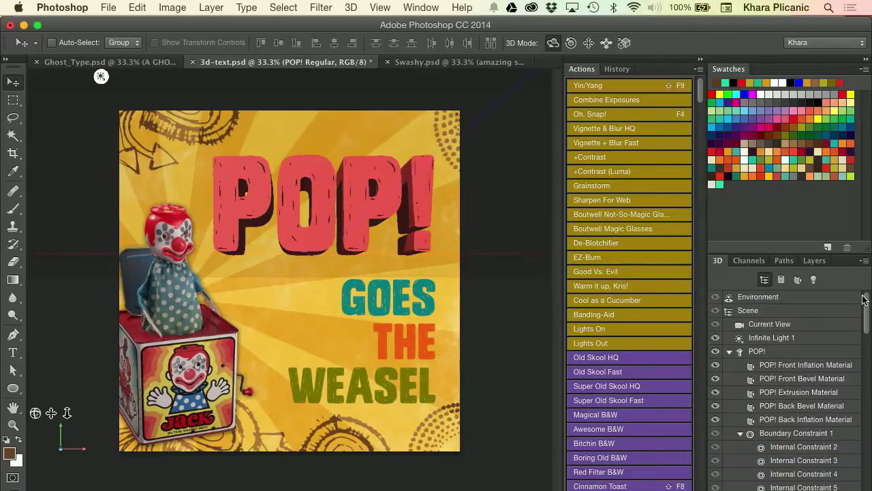
{"action": "left_click", "coordinate": [760, 312]}
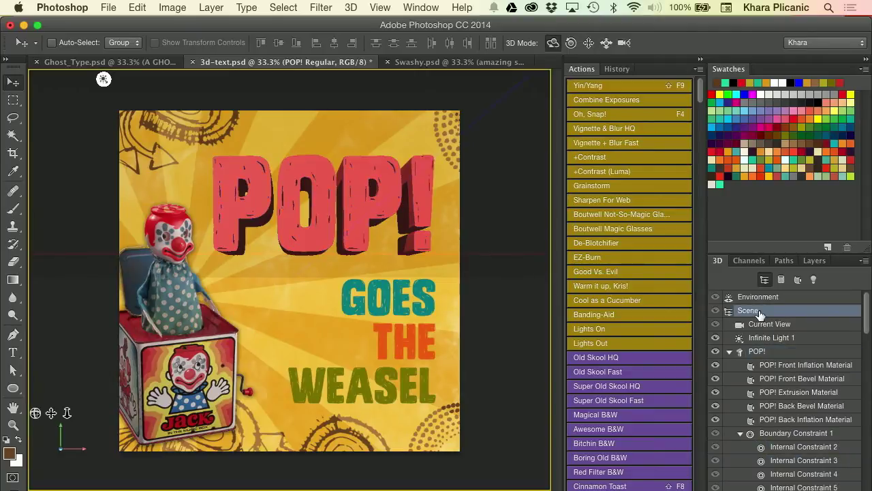
{"action": "left_click", "coordinate": [758, 298]}
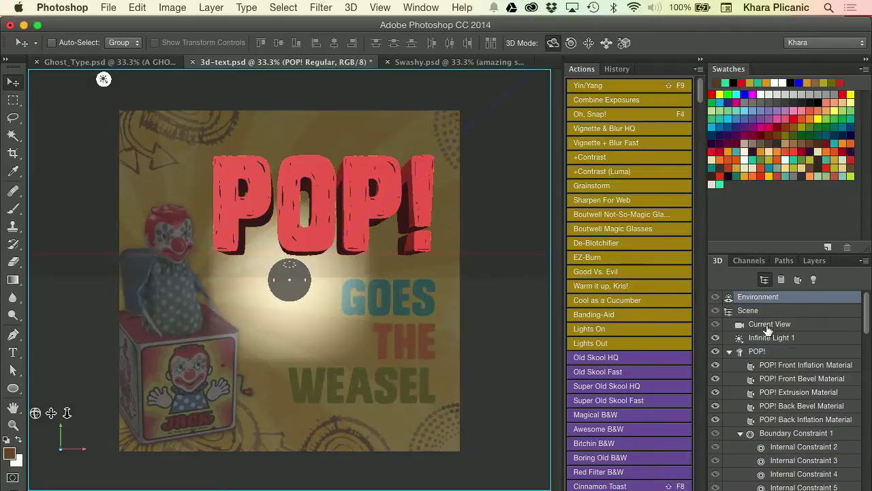
{"action": "left_click", "coordinate": [768, 327]}
{"action": "left_click", "coordinate": [379, 183]}
{"action": "left_click_drag", "start_coordinate": [379, 182], "coordinate": [368, 176]}
{"action": "left_click", "coordinate": [346, 207]}
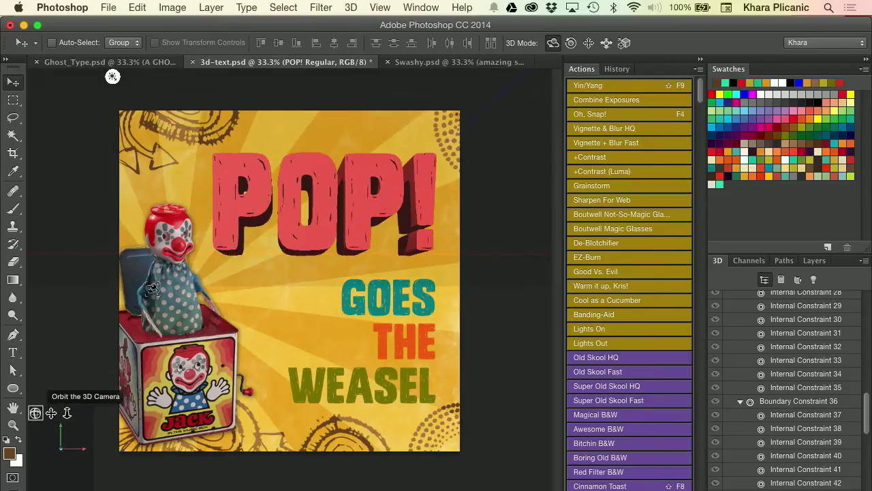
Step: Orbit the 3D camera until POP! tilts back with its dark extrusion showing
{"action": "left_click_drag", "start_coordinate": [35, 412], "coordinate": [32, 409]}
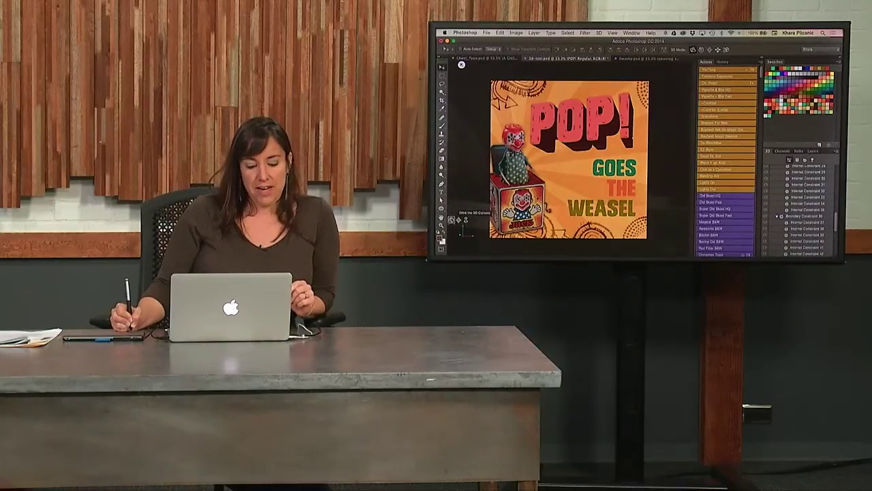
{"action": "left_click_drag", "start_coordinate": [461, 65], "coordinate": [451, 72]}
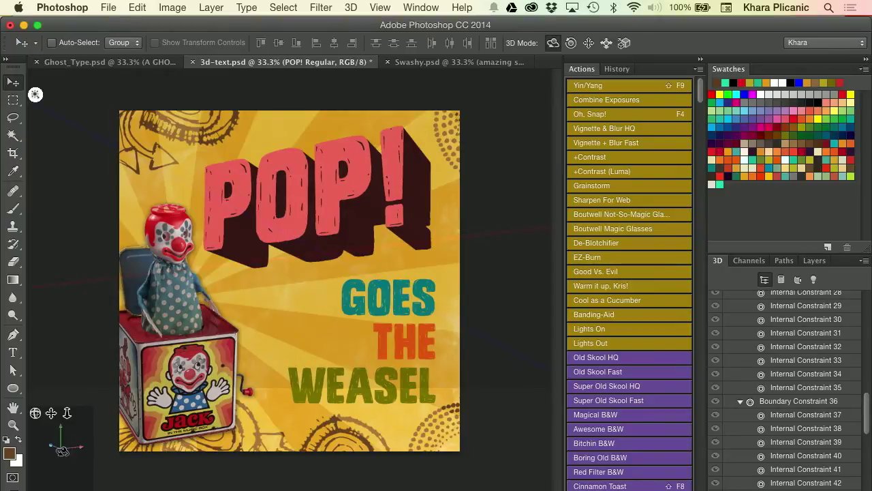
{"action": "mouse_move", "coordinate": [36, 94]}
{"action": "left_mouse_down"}
{"action": "mouse_move", "coordinate": [87, 76]}
{"action": "mouse_move", "coordinate": [141, 78]}
{"action": "mouse_move", "coordinate": [35, 84]}
{"action": "left_mouse_up"}
{"action": "left_click_drag", "start_coordinate": [41, 417], "coordinate": [39, 417]}
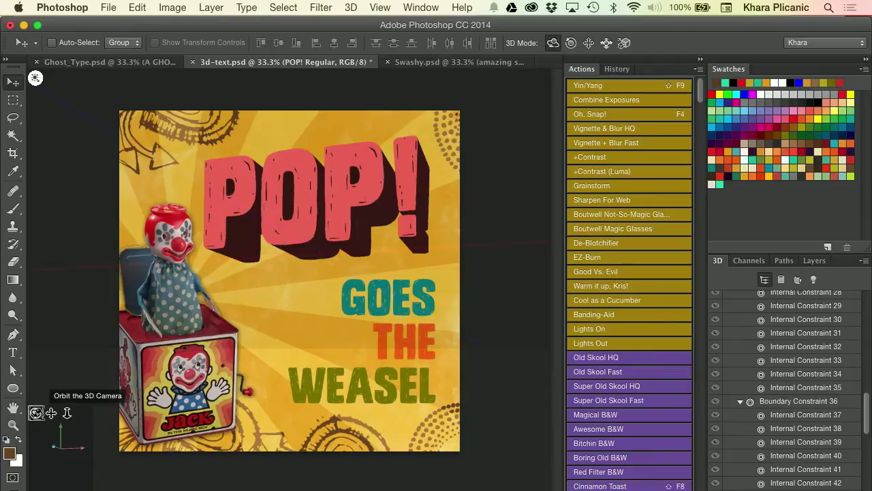
{"action": "mouse_move", "coordinate": [36, 413]}
{"action": "left_mouse_down"}
{"action": "mouse_move", "coordinate": [63, 409]}
{"action": "mouse_move", "coordinate": [34, 421]}
{"action": "mouse_move", "coordinate": [34, 413]}
{"action": "left_mouse_up"}
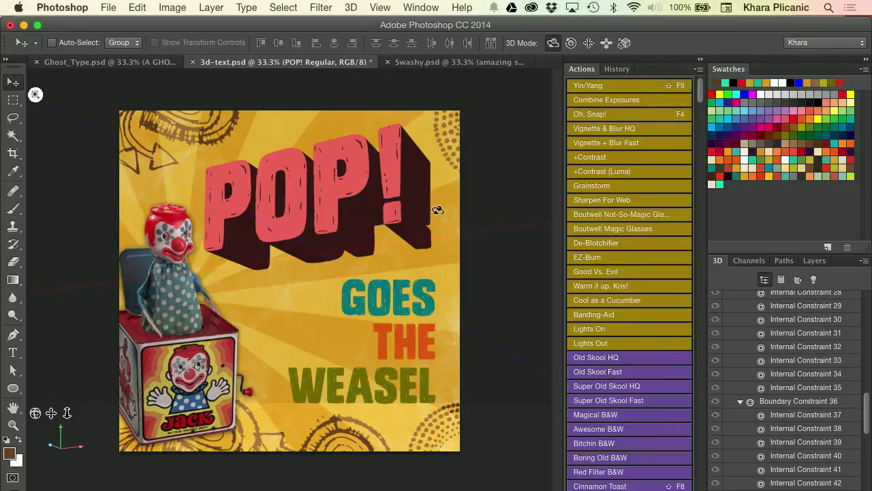
Step: Show the Properties panel and set the POP! mesh's Extrusion Depth to 5411.83 px
{"action": "left_click", "coordinate": [421, 7]}
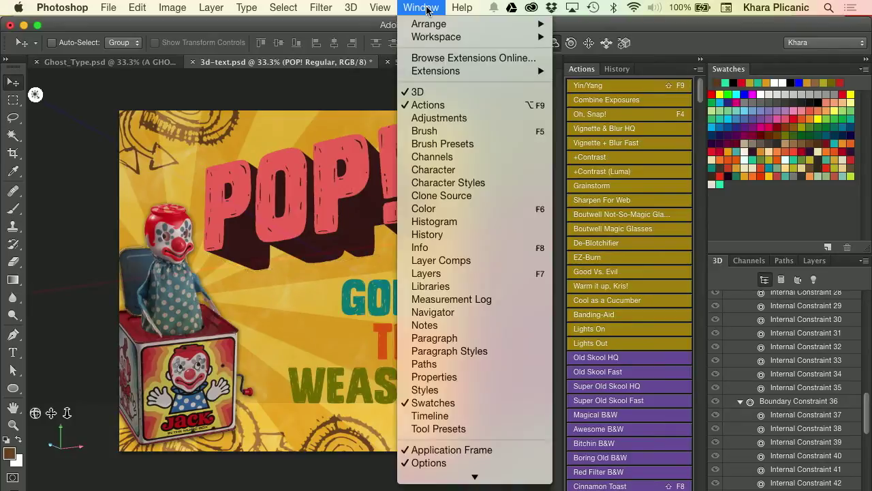
{"action": "left_click", "coordinate": [443, 379]}
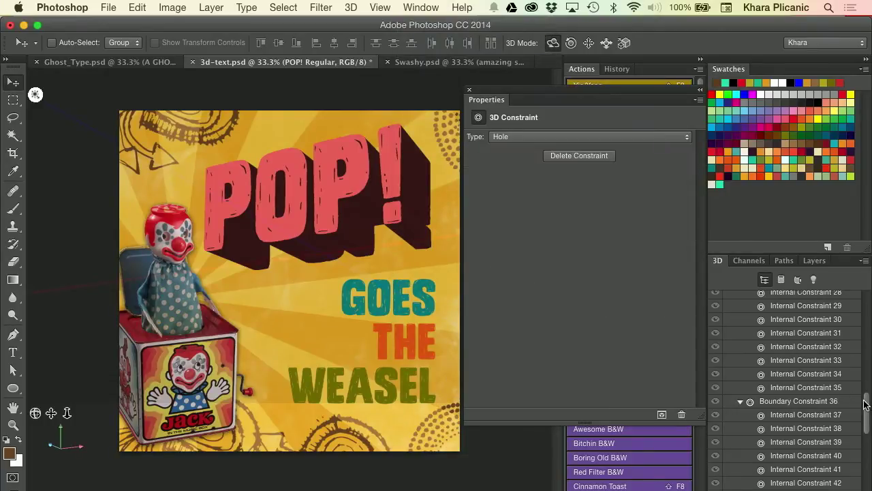
{"action": "left_click_drag", "start_coordinate": [864, 404], "coordinate": [862, 303]}
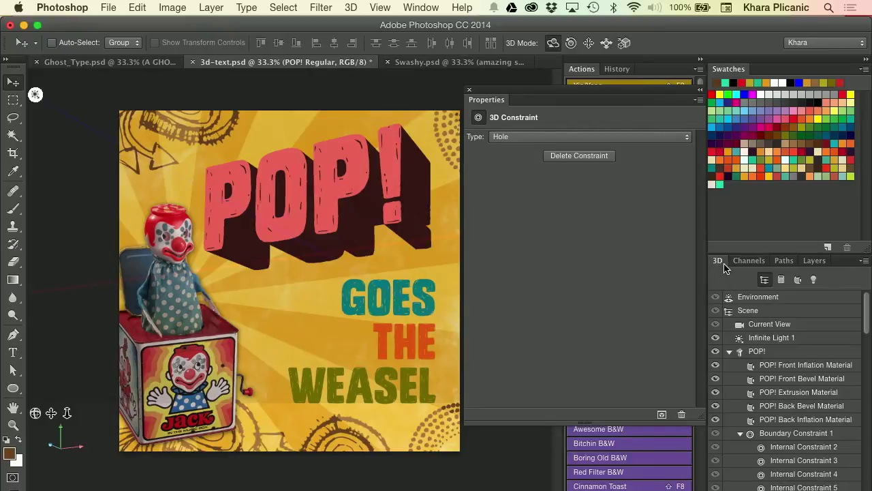
{"action": "left_click", "coordinate": [757, 351]}
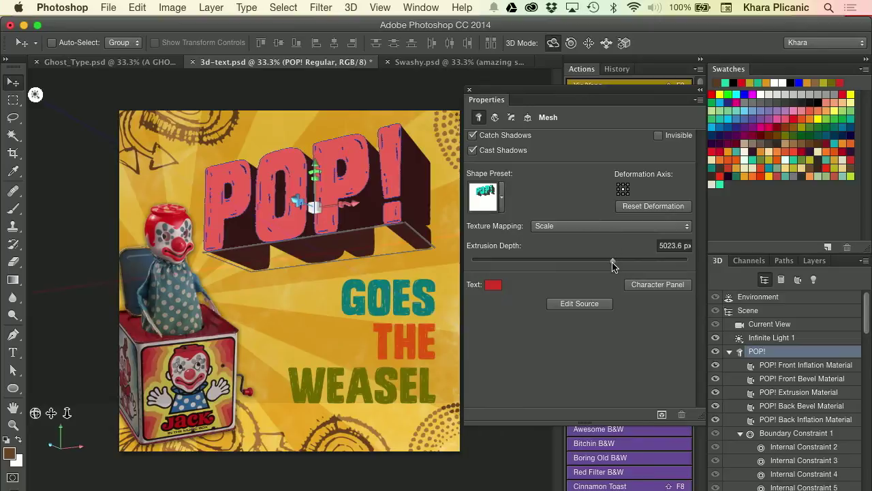
{"action": "left_click_drag", "start_coordinate": [607, 265], "coordinate": [594, 264]}
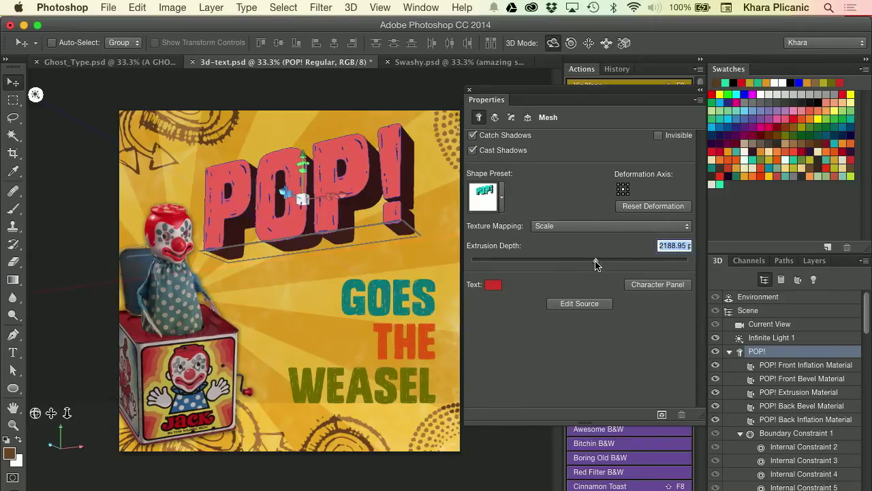
{"action": "left_click_drag", "start_coordinate": [590, 261], "coordinate": [616, 259]}
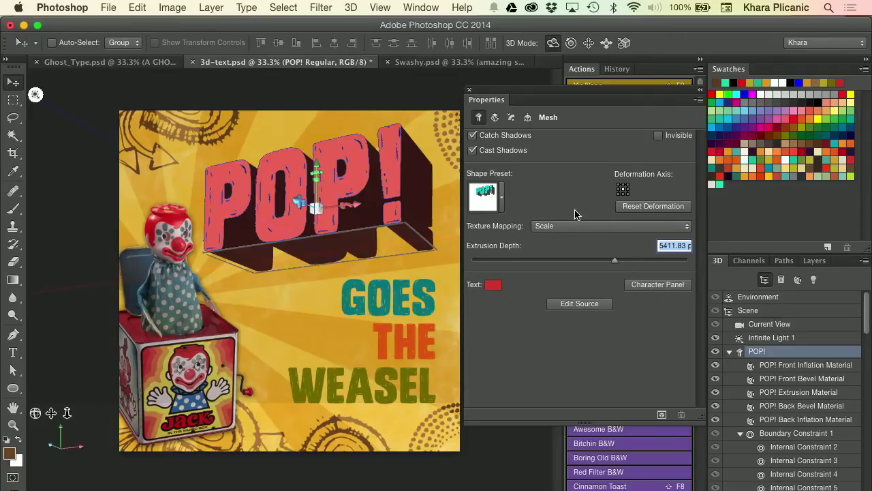
Step: Close Properties and shift POP! slightly up and left, just above GOES THE WEASEL
{"action": "left_click", "coordinate": [468, 91]}
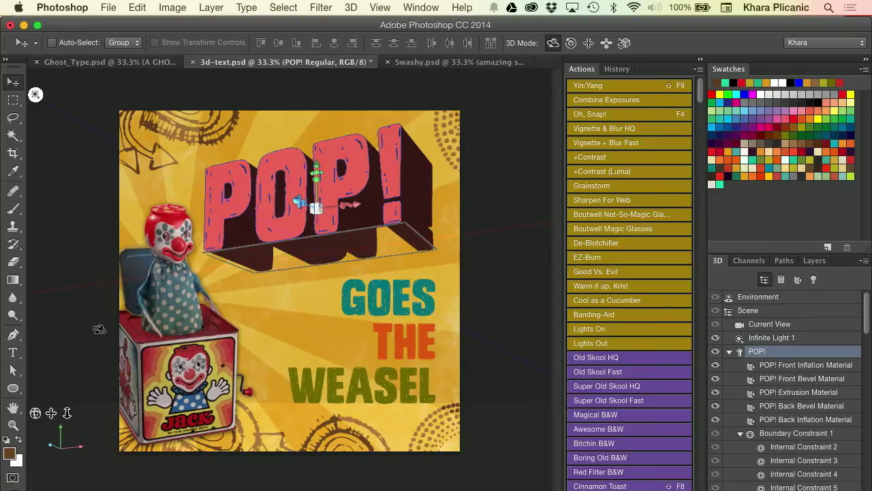
{"action": "left_click", "coordinate": [14, 120]}
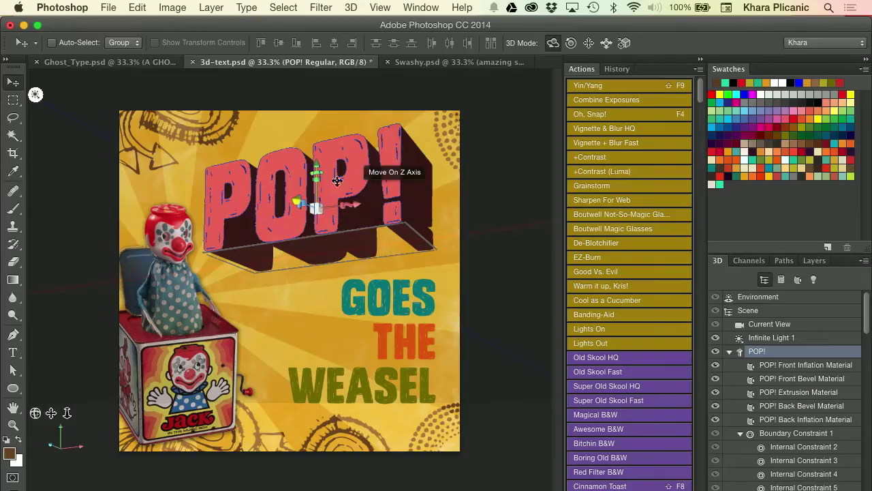
{"action": "left_click_drag", "start_coordinate": [362, 191], "coordinate": [374, 172]}
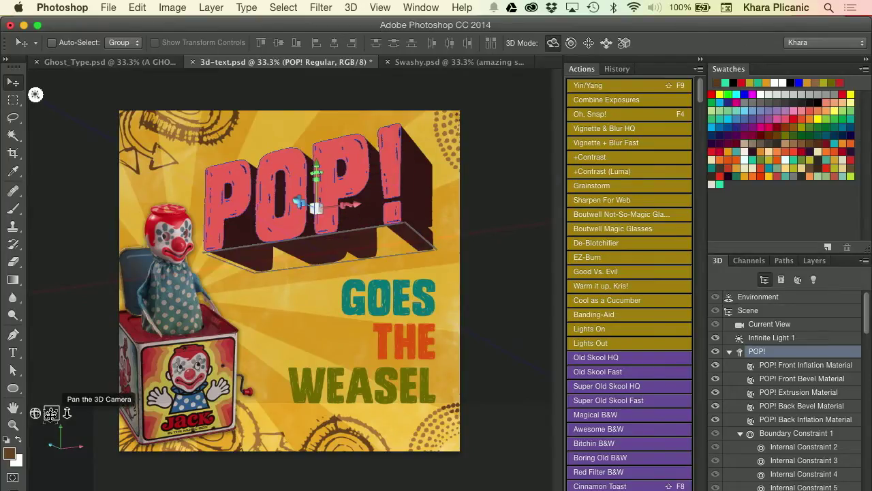
{"action": "mouse_move", "coordinate": [51, 413]}
{"action": "left_mouse_down"}
{"action": "mouse_move", "coordinate": [38, 402]}
{"action": "mouse_move", "coordinate": [59, 389]}
{"action": "mouse_move", "coordinate": [68, 399]}
{"action": "mouse_move", "coordinate": [44, 405]}
{"action": "mouse_move", "coordinate": [42, 415]}
{"action": "mouse_move", "coordinate": [66, 411]}
{"action": "mouse_move", "coordinate": [51, 412]}
{"action": "left_mouse_up"}
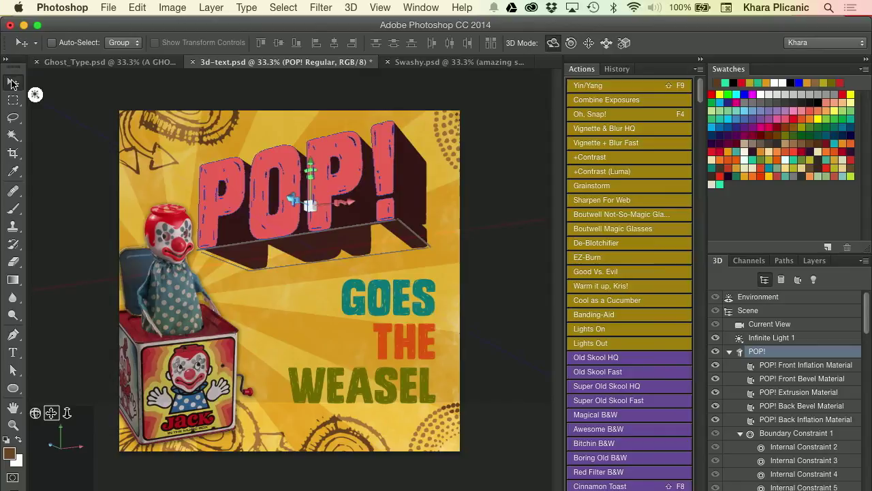